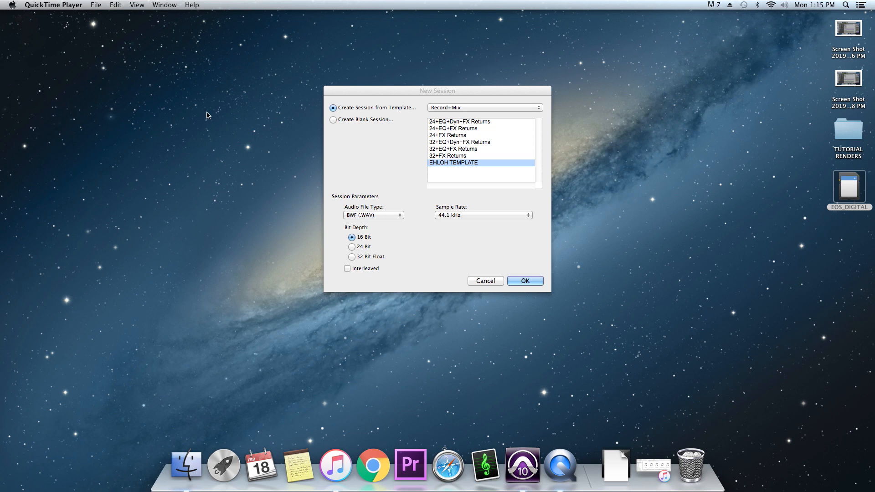
Create a session from EHLOH TEMPLATE as 44.1 kHz, 16-bit BWF and save it in Documents as GUNNA TUTORIAL EX
{"action": "left_click", "coordinate": [510, 279]}
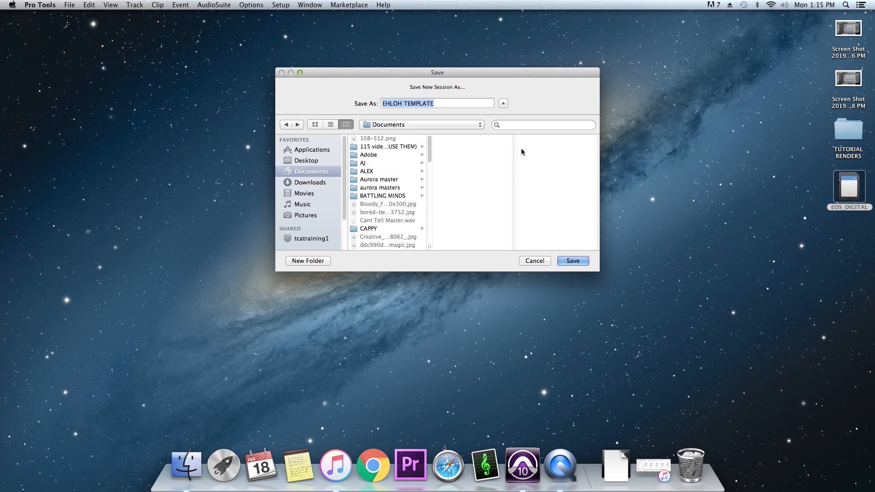
{"action": "type", "text": "GUNNA TO"}
{"action": "key", "text": "BackSpace"}
{"action": "type", "text": "UTORIA"}
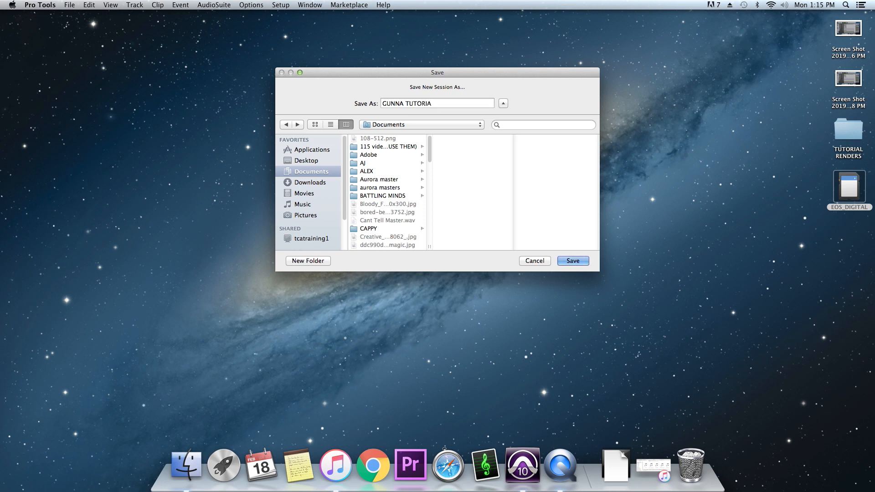
{"action": "type", "text": "L"}
{"action": "key", "text": "Return"}
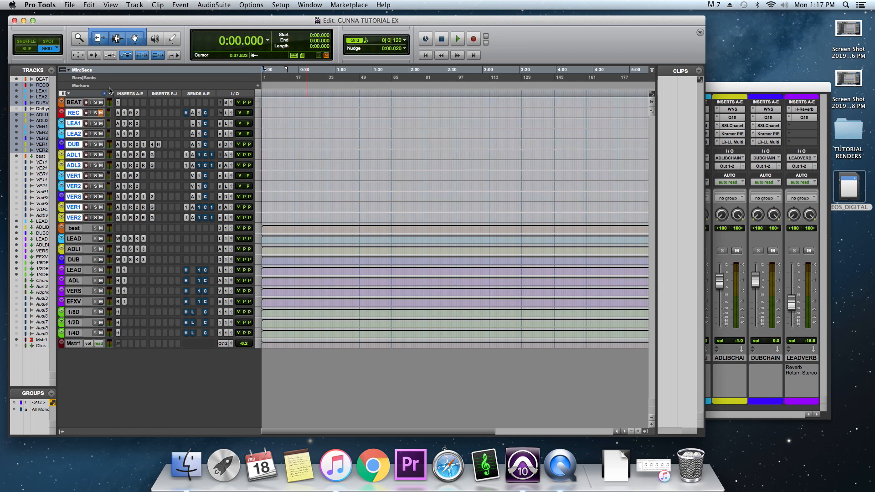
{"action": "key", "text": "super+Tab"}
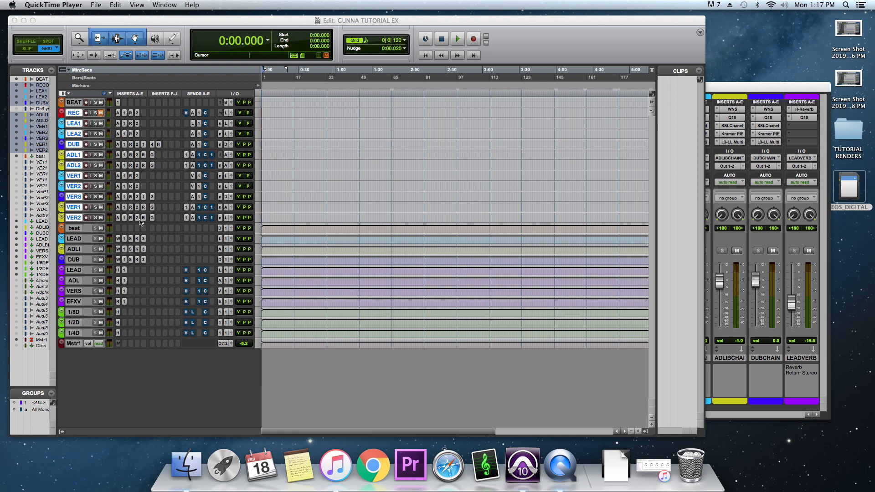
{"action": "left_click", "coordinate": [42, 184]}
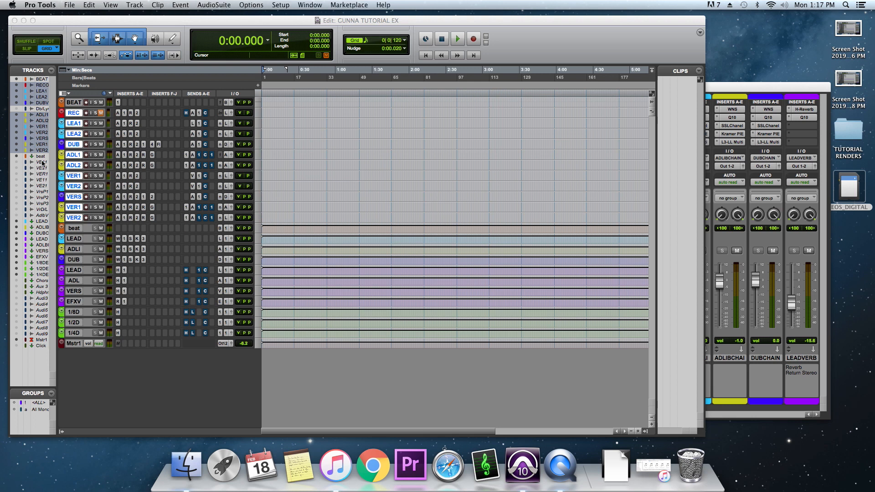
{"action": "left_click", "coordinate": [42, 191]}
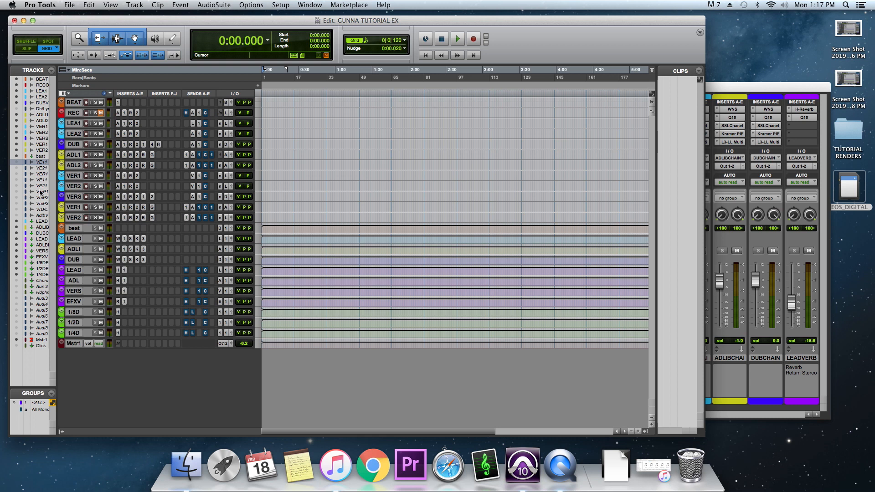
{"action": "left_click", "coordinate": [44, 186]}
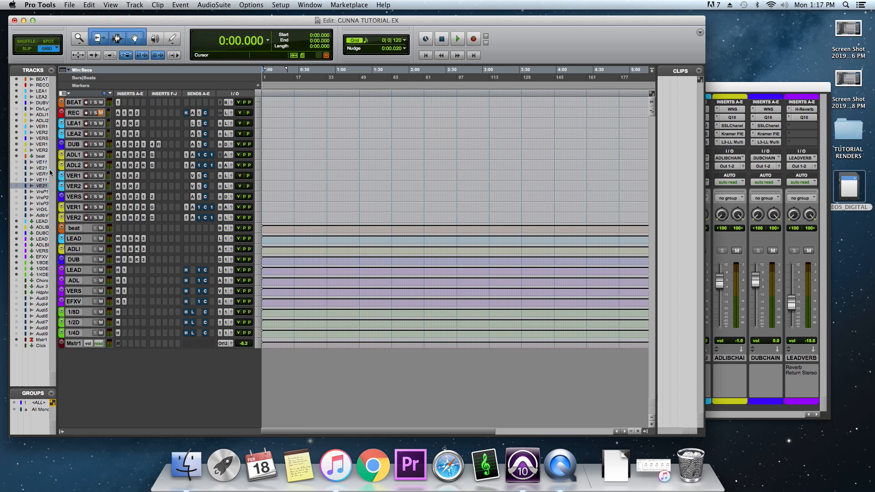
{"action": "left_click", "coordinate": [43, 162], "text": "shift"}
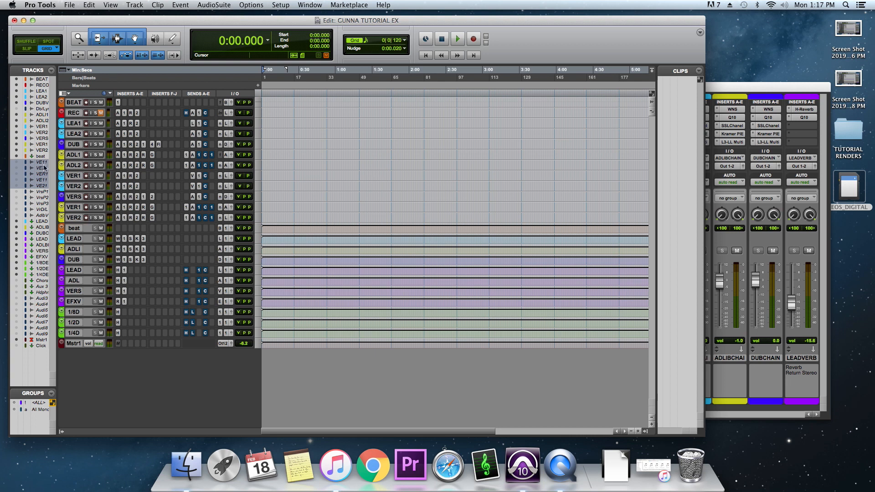
{"action": "left_click", "coordinate": [43, 168], "text": "shift"}
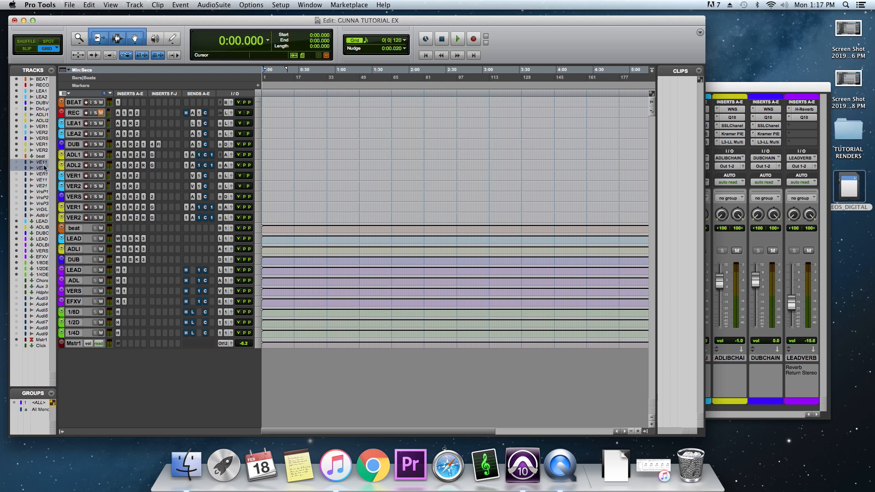
{"action": "left_click", "coordinate": [449, 195]}
{"action": "left_click", "coordinate": [449, 194]}
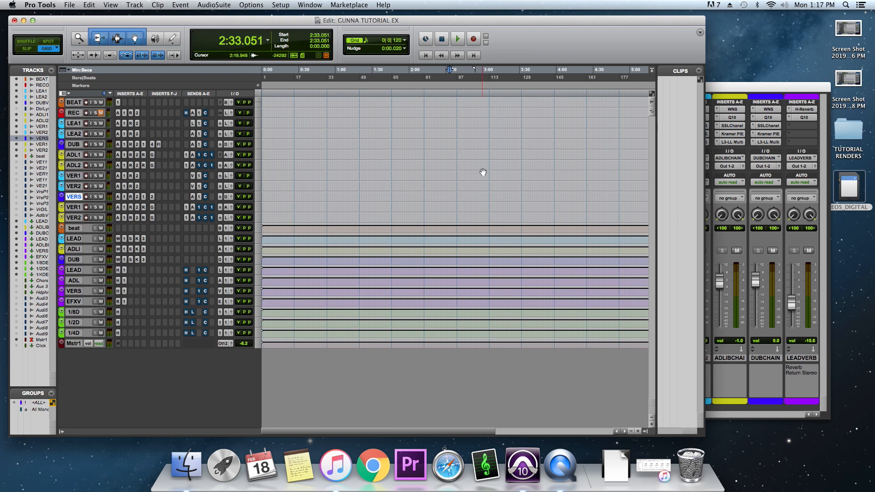
Open the GUNNA TUTORIAL folder inside TUTORIAL RENDERS, keeping the file window clear of the session's tracks
{"action": "left_click", "coordinate": [855, 137]}
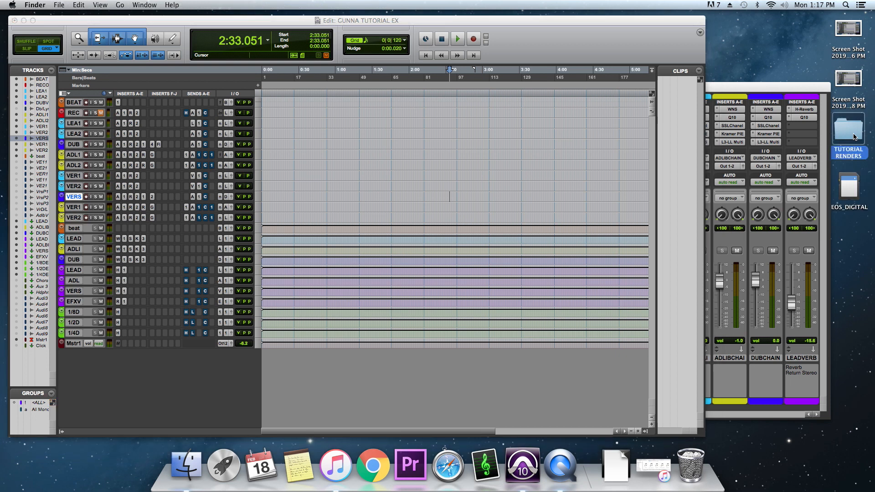
{"action": "double_click", "coordinate": [855, 137]}
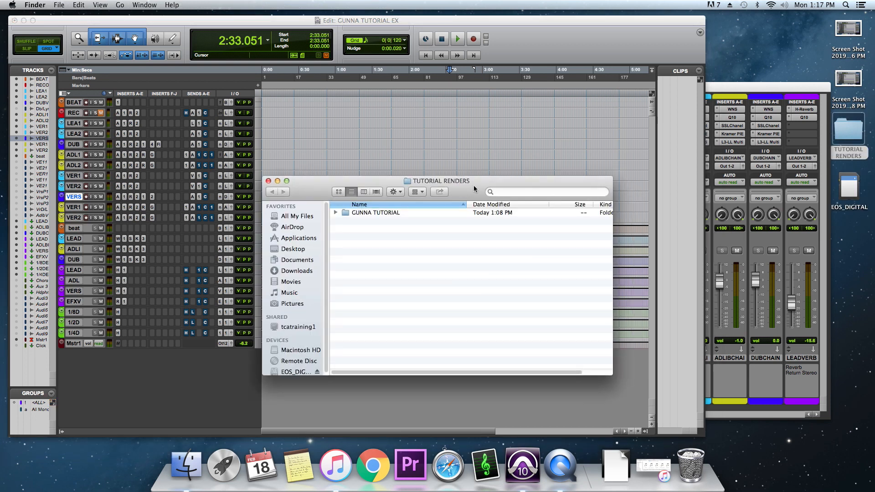
{"action": "left_click_drag", "start_coordinate": [469, 187], "coordinate": [707, 184]}
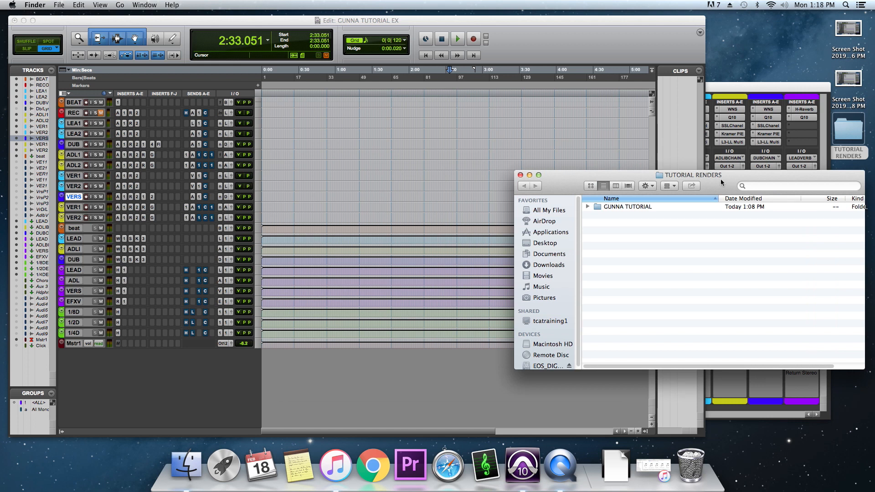
{"action": "double_click", "coordinate": [634, 207]}
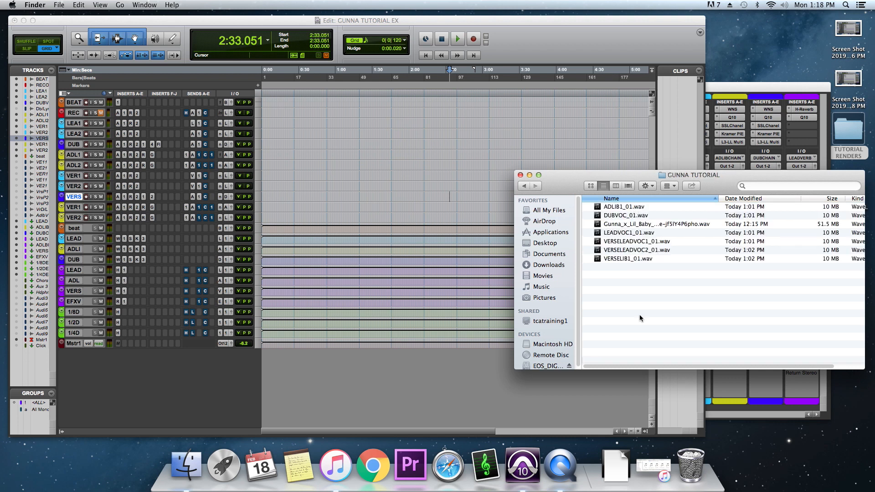
Import the Gunna beat onto the BEAT track and LEADVOC1_01, DUBVOC_01 and ADLIB1_01 onto the vocal tracks below
{"action": "left_click_drag", "start_coordinate": [611, 224], "coordinate": [268, 102]}
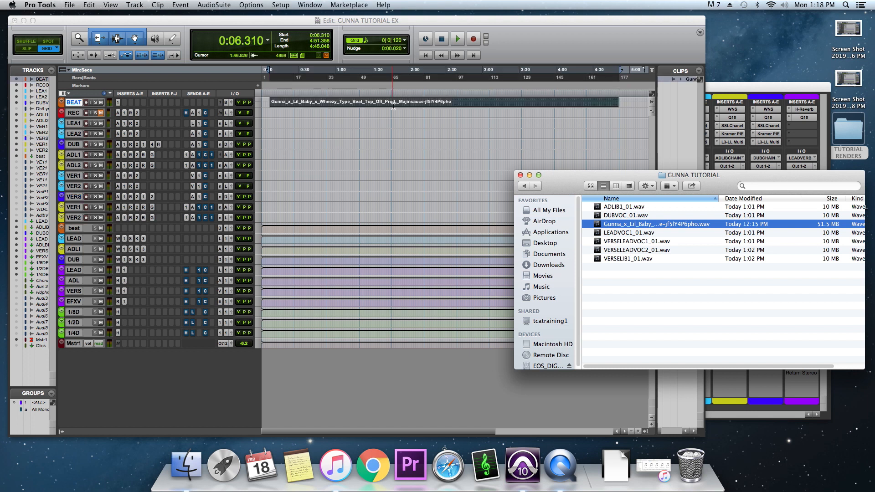
{"action": "left_click", "coordinate": [718, 223]}
{"action": "left_click_drag", "start_coordinate": [629, 233], "coordinate": [290, 126]}
{"action": "left_click", "coordinate": [839, 289]}
{"action": "left_click", "coordinate": [624, 207]}
{"action": "left_click_drag", "start_coordinate": [626, 215], "coordinate": [316, 139]}
{"action": "left_click", "coordinate": [842, 287]}
{"action": "left_click_drag", "start_coordinate": [625, 206], "coordinate": [264, 145]}
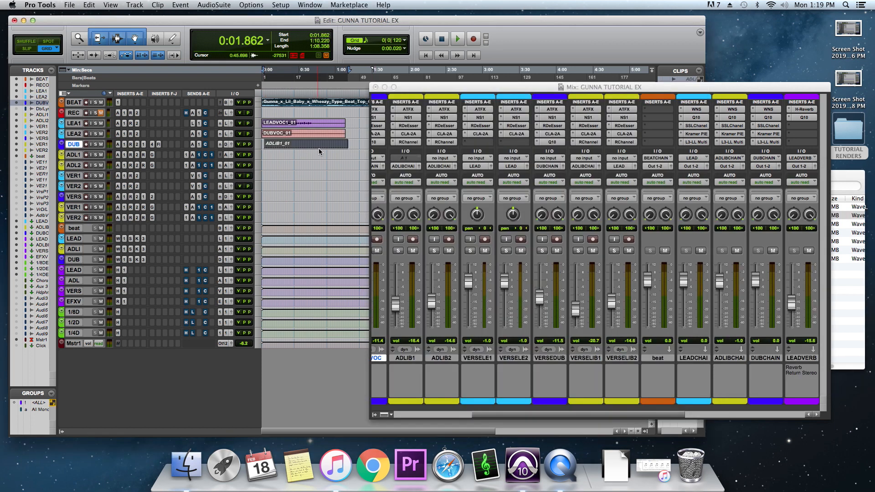
Align the dub and ad-lib clips on their own tracks at the session start and import both verse leads and VERSELIB1_01
{"action": "left_click", "coordinate": [312, 174]}
{"action": "left_click_drag", "start_coordinate": [318, 149], "coordinate": [295, 147]}
{"action": "left_click", "coordinate": [842, 287]}
{"action": "left_click_drag", "start_coordinate": [626, 241], "coordinate": [294, 212]}
{"action": "left_click", "coordinate": [843, 287]}
{"action": "left_click", "coordinate": [842, 287]}
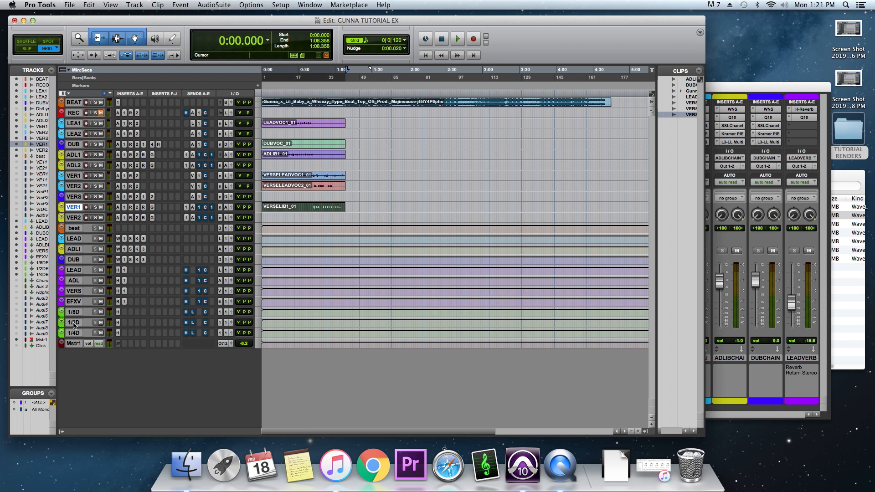
Solo the BEAT track
{"action": "left_click", "coordinate": [473, 229]}
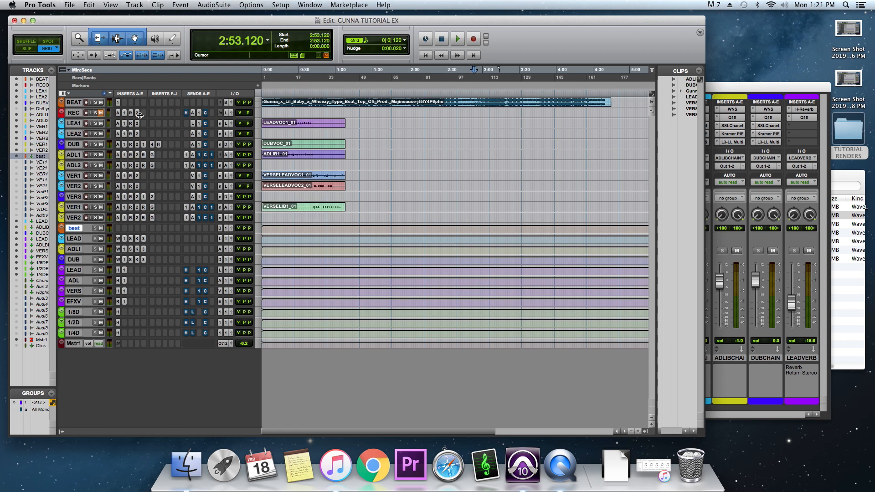
{"action": "left_click", "coordinate": [101, 102]}
{"action": "left_click", "coordinate": [95, 102]}
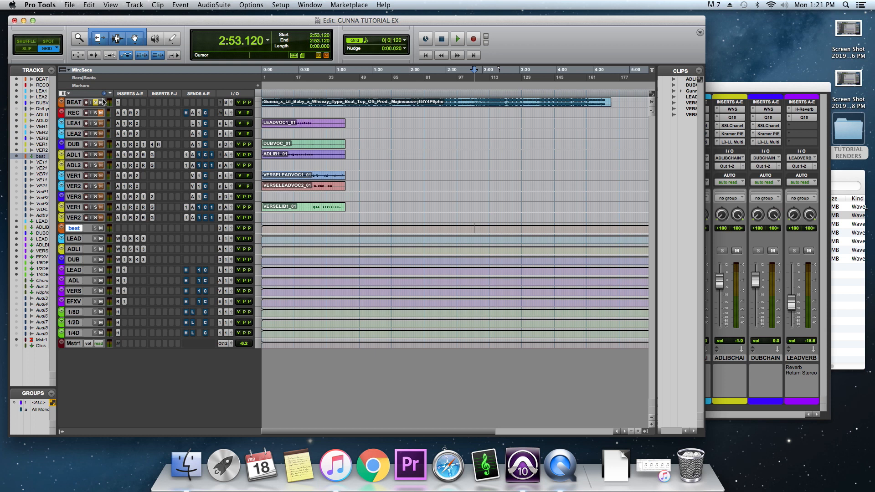
Show the Transport window and open the session tempo for editing
{"action": "left_click", "coordinate": [281, 5]}
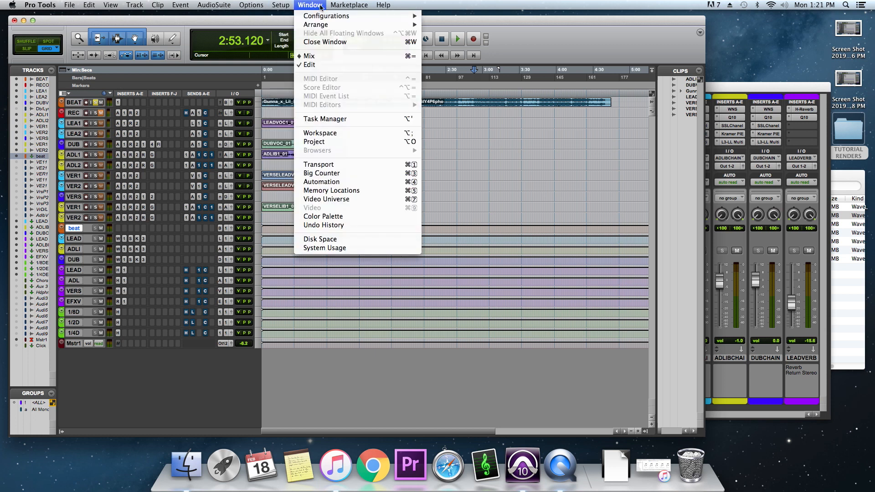
{"action": "left_click", "coordinate": [340, 167]}
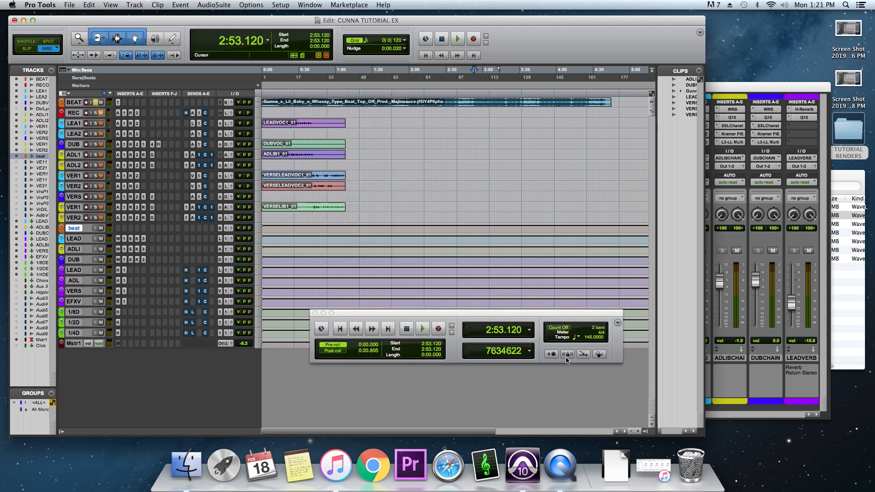
{"action": "left_click", "coordinate": [589, 338]}
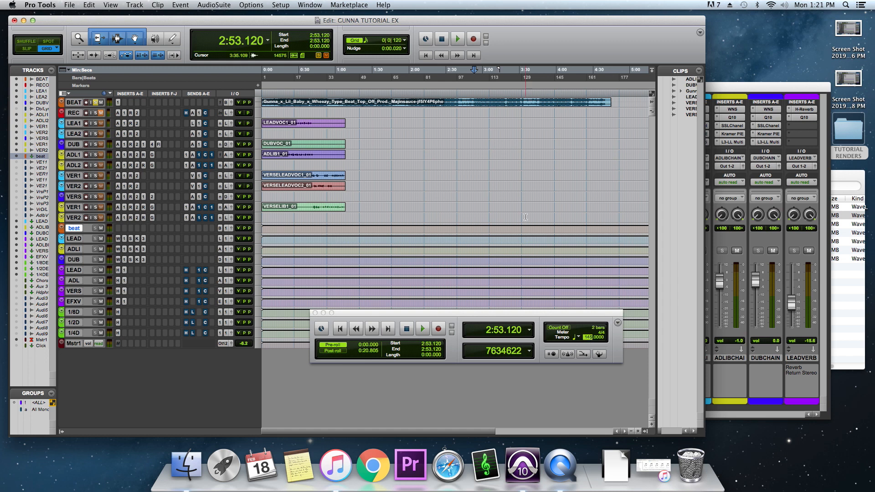
Play the soloed beat from about 0:35 and stop playback
{"action": "left_click", "coordinate": [304, 91]}
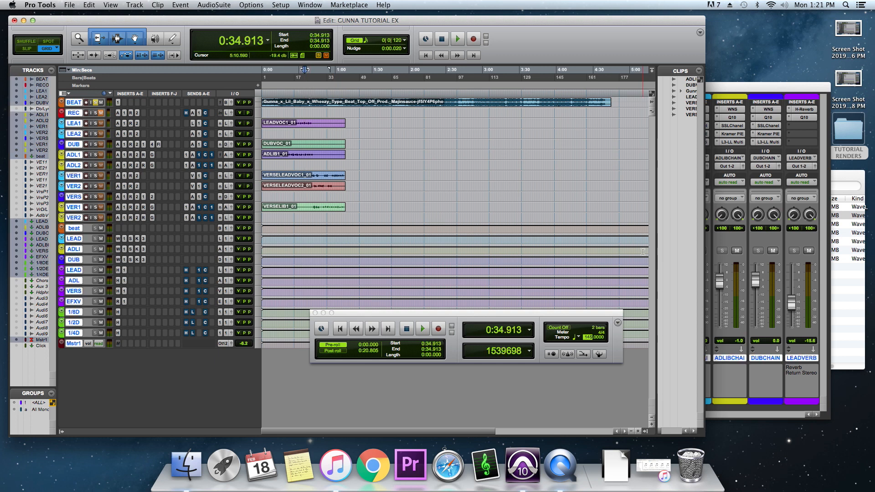
{"action": "key", "text": "space"}
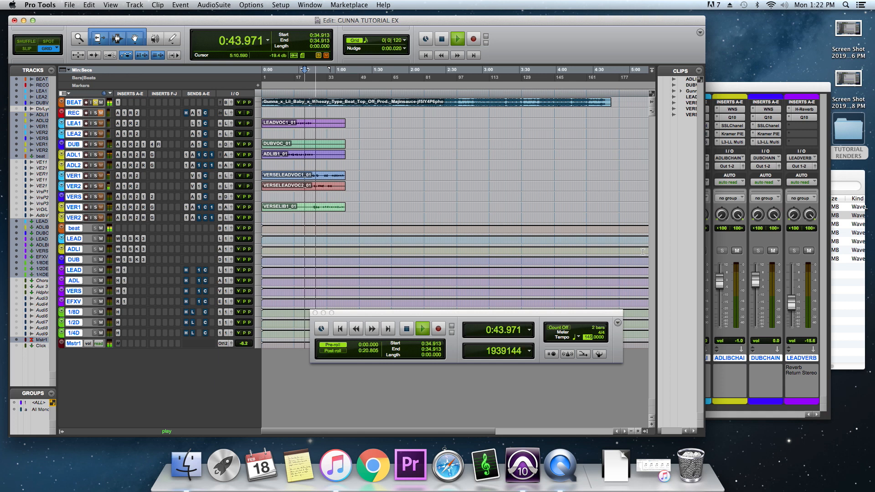
{"action": "key", "text": "space"}
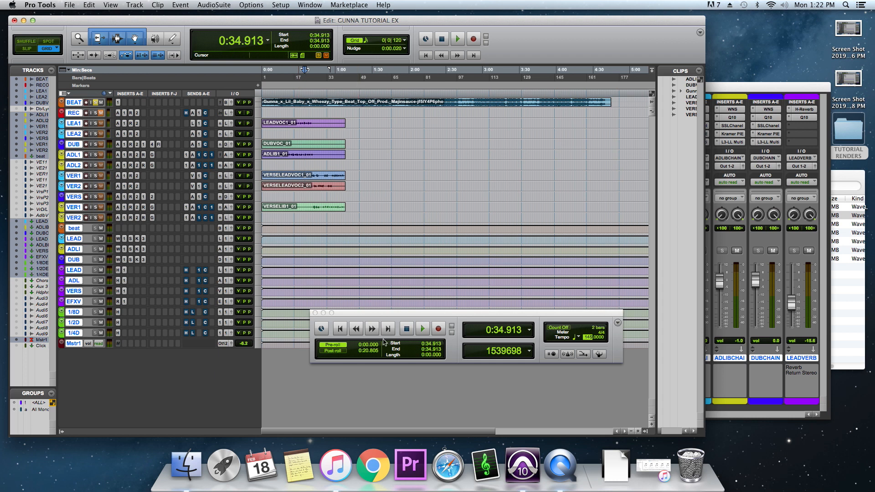
Switch to KeyFinder, load the Gunna beat file, run a batch analysis to detect its key, and close KeyFinder
{"action": "left_click", "coordinate": [485, 458]}
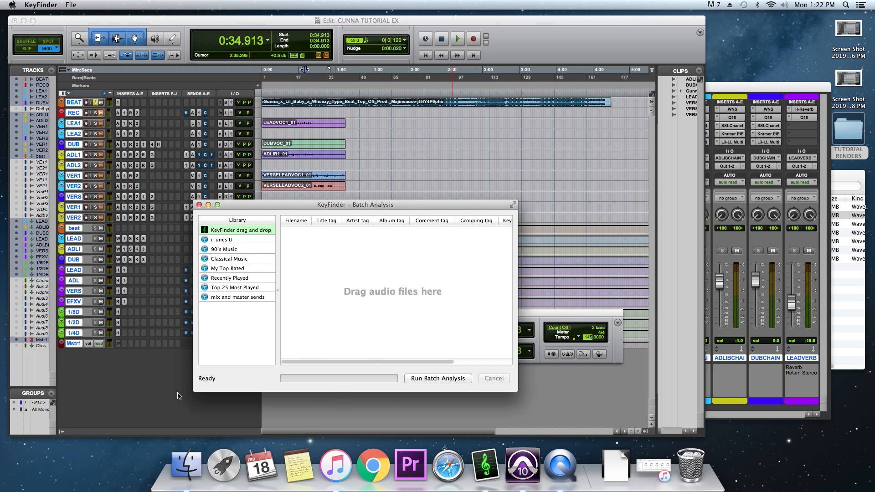
{"action": "left_click", "coordinate": [192, 481]}
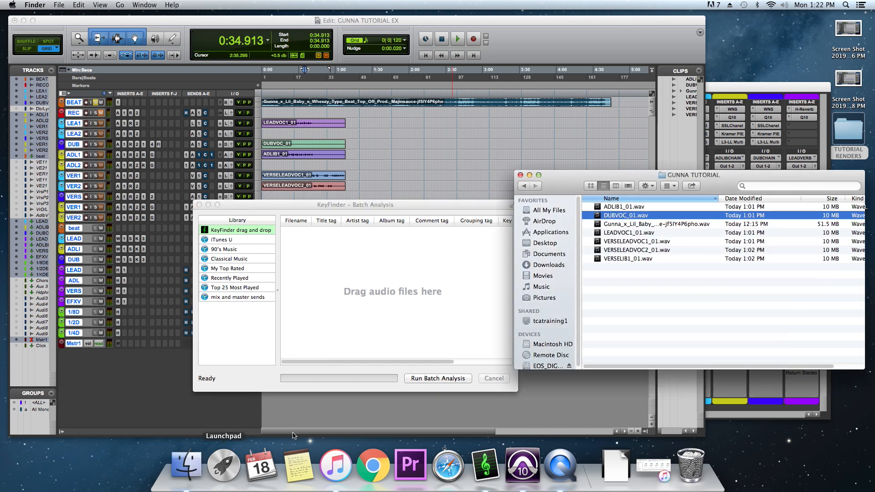
{"action": "left_click", "coordinate": [646, 225]}
{"action": "left_click_drag", "start_coordinate": [646, 226], "coordinate": [390, 319]}
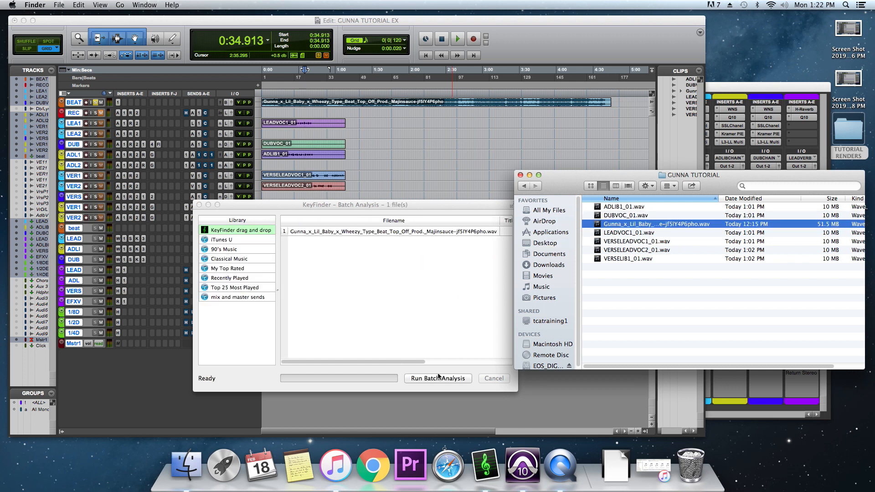
{"action": "left_click", "coordinate": [391, 364]}
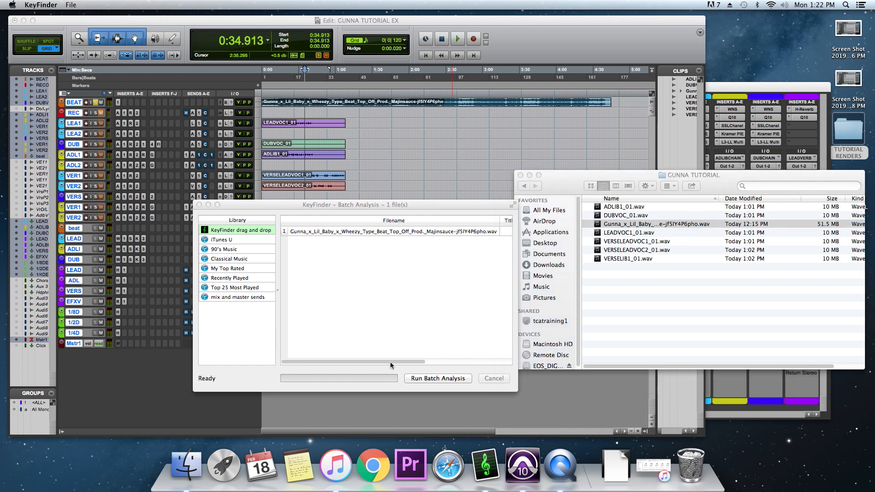
{"action": "scroll", "coordinate": [390, 364], "scroll_direction": "right", "scroll_amount": 5}
{"action": "left_click", "coordinate": [417, 378]}
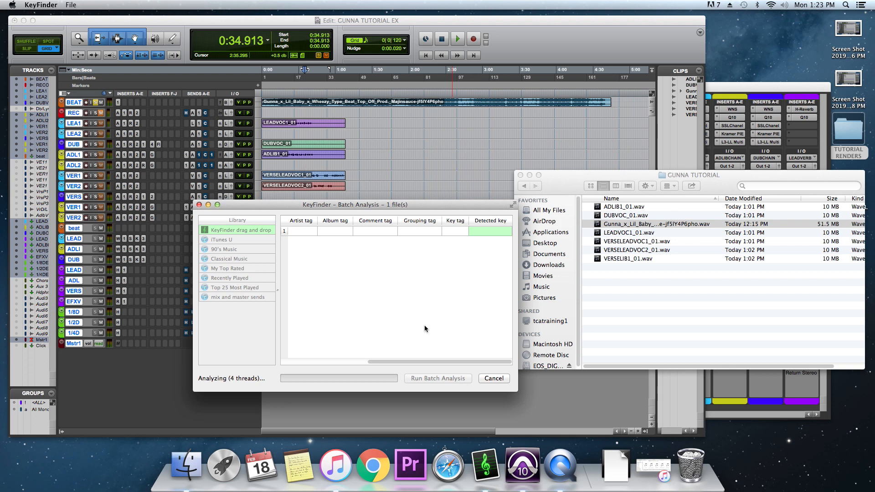
{"action": "left_click", "coordinate": [199, 204]}
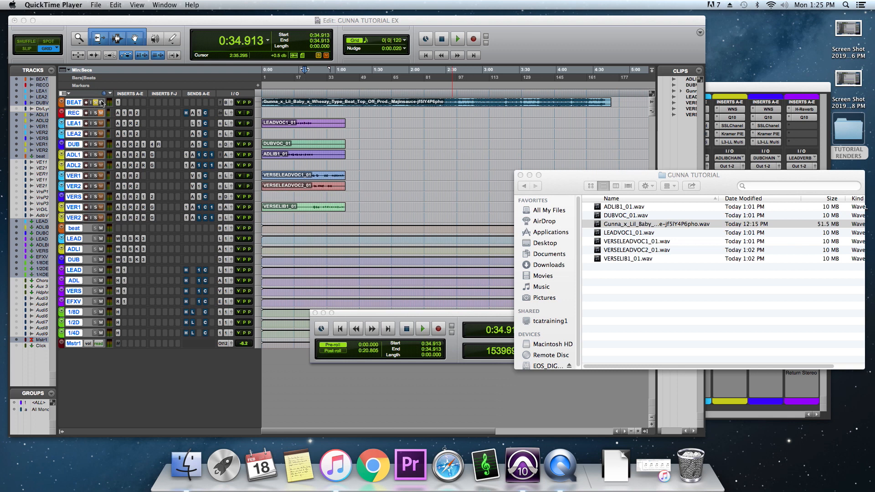
Switch back to Pro Tools, solo the LEA1 track together with BEAT, and open LEA1's Auto-Tune EFX insert
{"action": "left_click", "coordinate": [117, 121]}
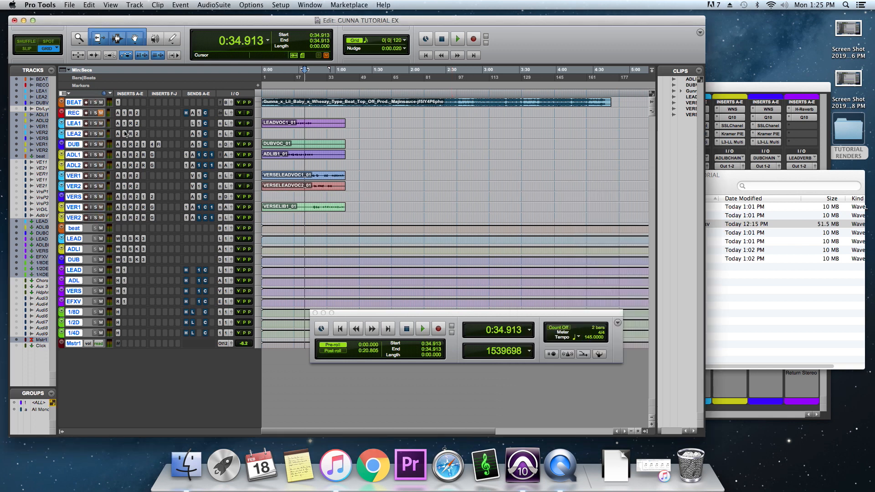
{"action": "left_click", "coordinate": [95, 123]}
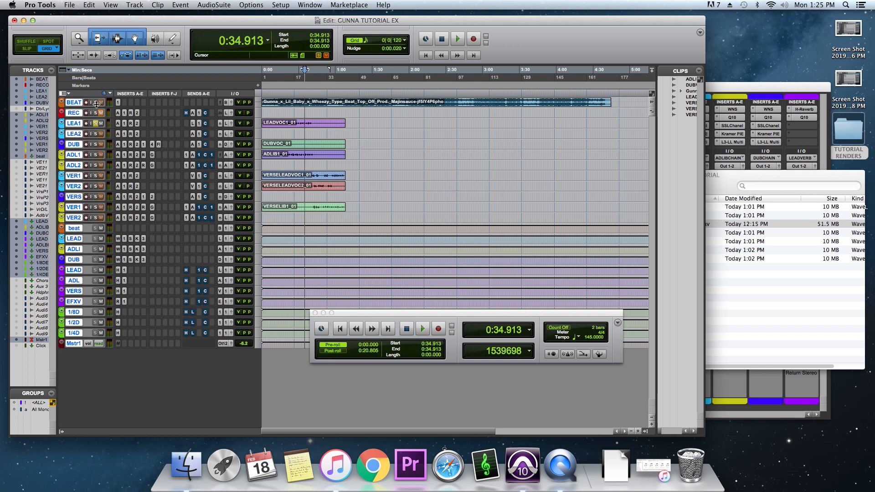
{"action": "left_click", "coordinate": [119, 124]}
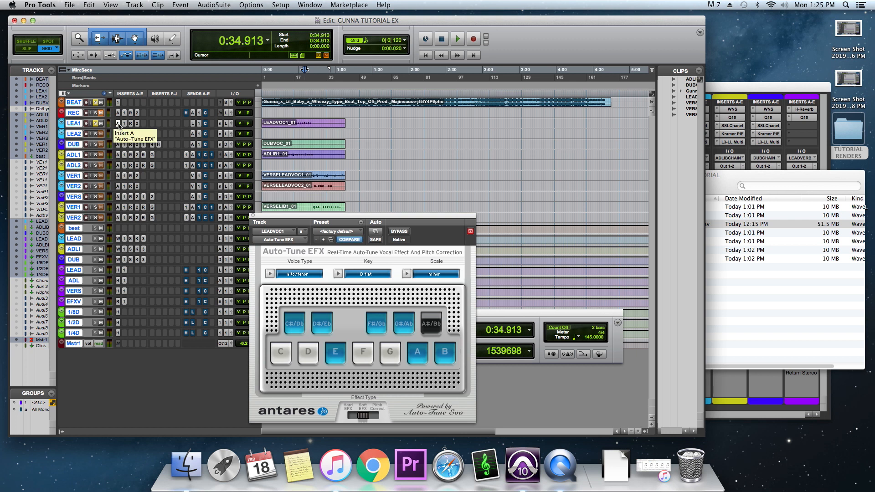
Set LEA1's Auto-Tune EFX to the key of C with the chromatic scale
{"action": "left_click", "coordinate": [369, 274]}
{"action": "left_click", "coordinate": [421, 269]}
{"action": "left_click", "coordinate": [428, 273]}
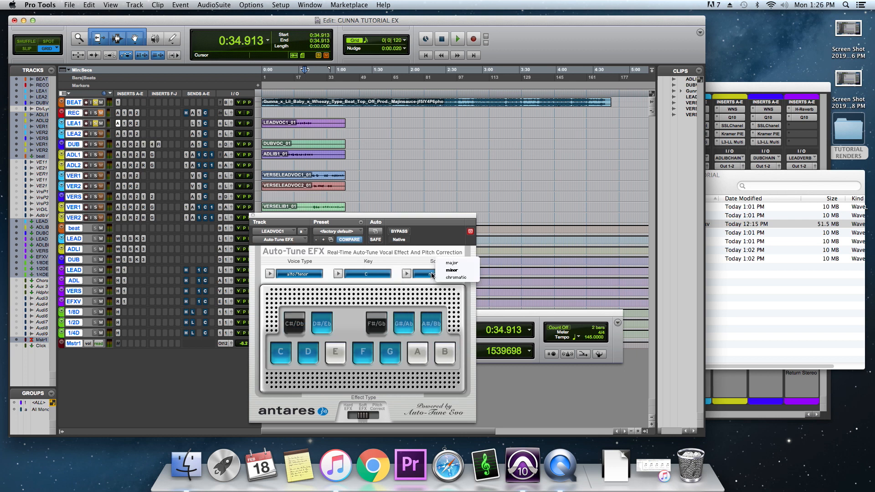
{"action": "left_click", "coordinate": [457, 277]}
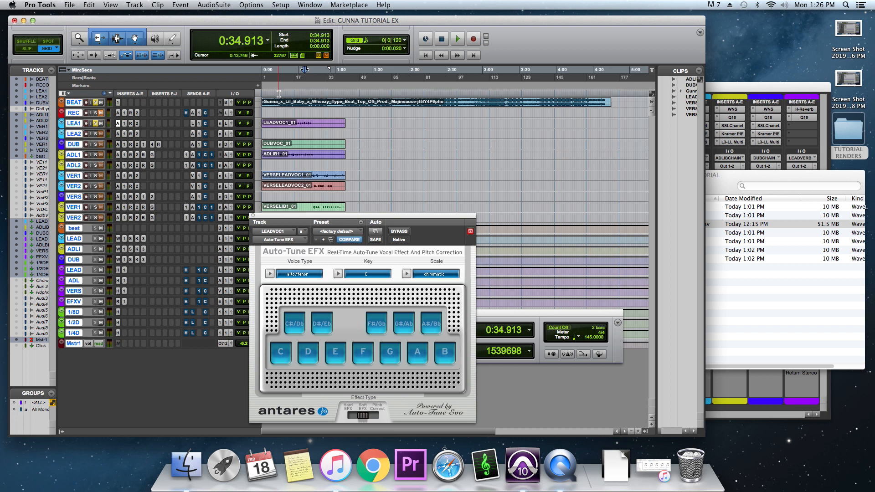
Play the soloed beat and lead vocal from about 0:17 to hear the chromatic tuning, and stop playback
{"action": "left_click", "coordinate": [278, 93]}
{"action": "left_click", "coordinate": [283, 93]}
{"action": "key", "text": "space"}
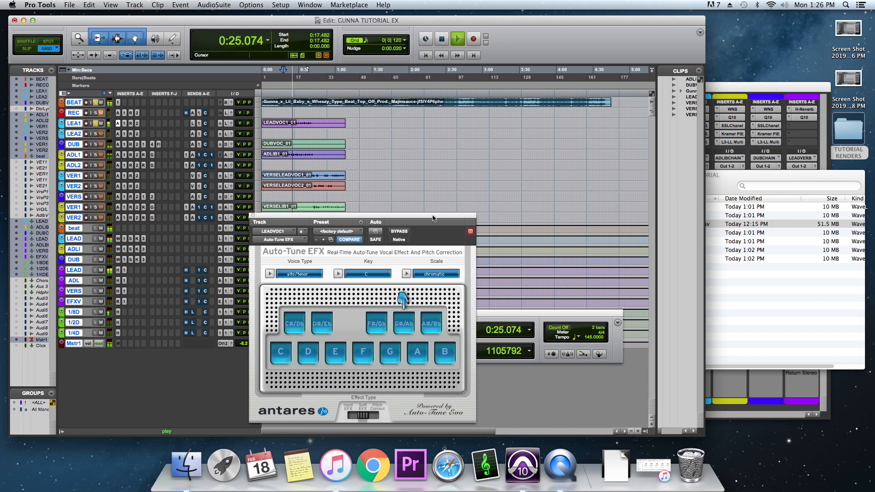
{"action": "key", "text": "space"}
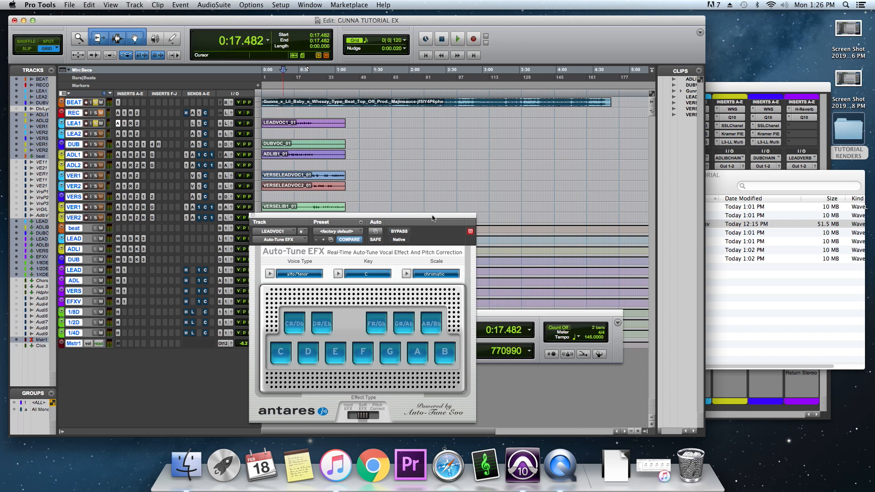
Set LEA1's Auto-Tune EFX key to D flat and its scale to minor
{"action": "left_click", "coordinate": [374, 274]}
{"action": "left_click", "coordinate": [402, 278]}
{"action": "left_click", "coordinate": [442, 277]}
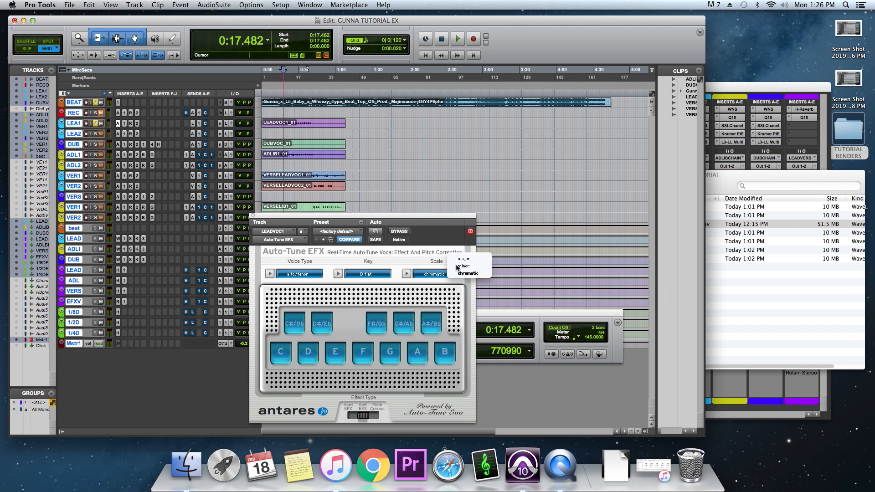
{"action": "left_click", "coordinate": [457, 267]}
Play the soloed beat and lead vocal from about 0:12 to hear the D flat minor tuning, and stop playback
{"action": "left_click", "coordinate": [277, 90]}
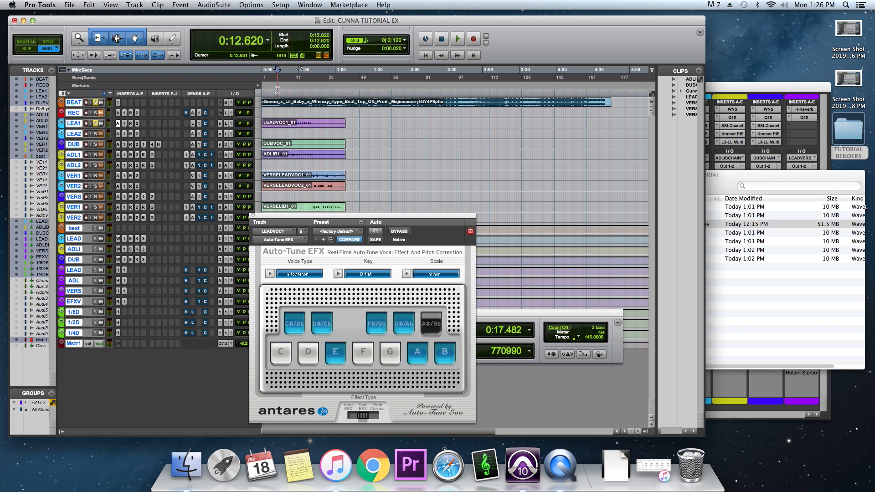
{"action": "key", "text": "space"}
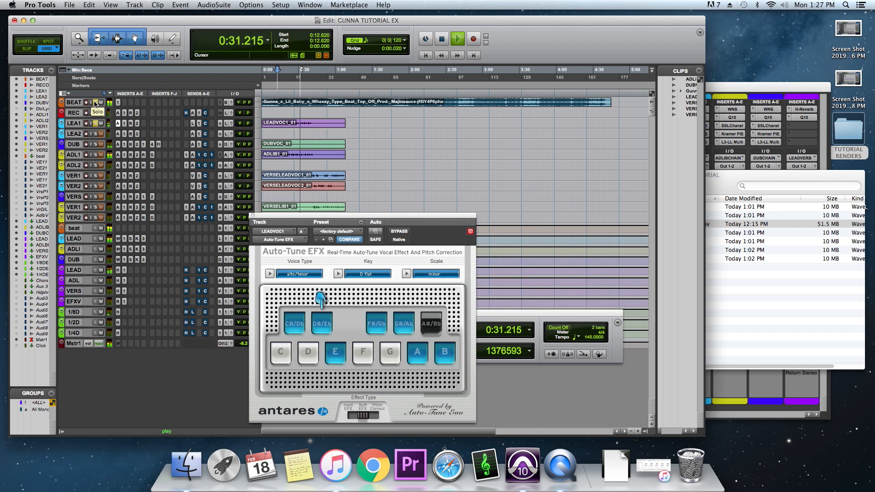
{"action": "key", "text": "space"}
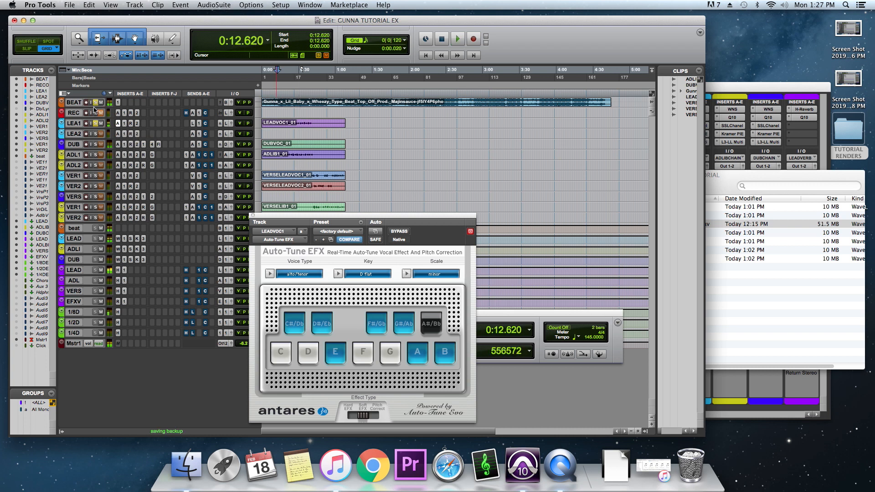
Clear the solos on the BEAT and LEA1 tracks and close LEA1's Auto-Tune EFX window
{"action": "left_click", "coordinate": [95, 123]}
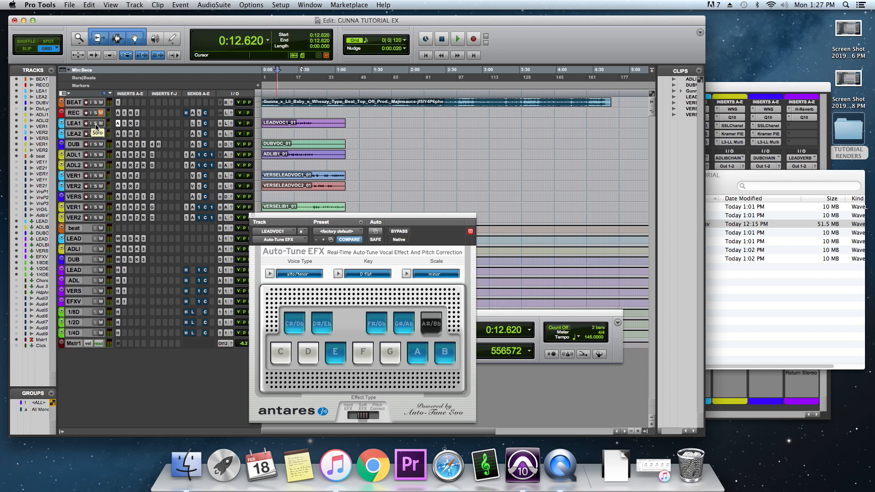
{"action": "left_click", "coordinate": [253, 215]}
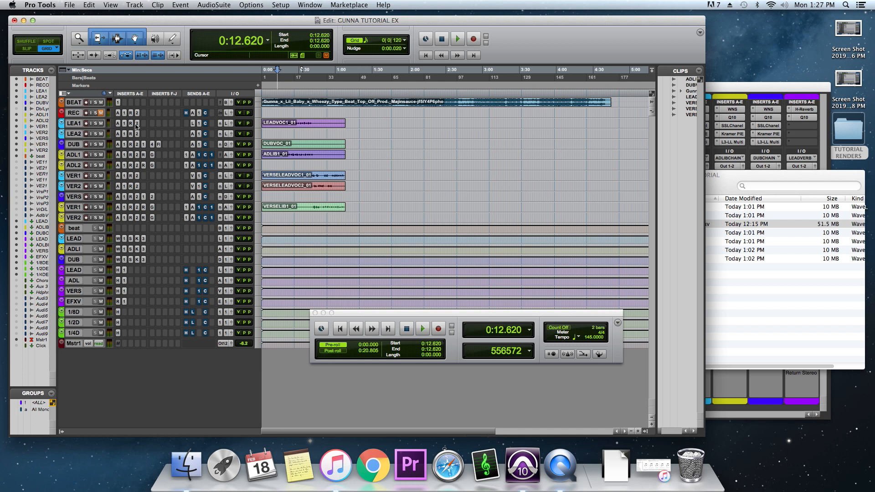
Open the Auto-Tune EFX insert on the REC track, review its key, scale and effect type settings, and close it
{"action": "left_click", "coordinate": [118, 113]}
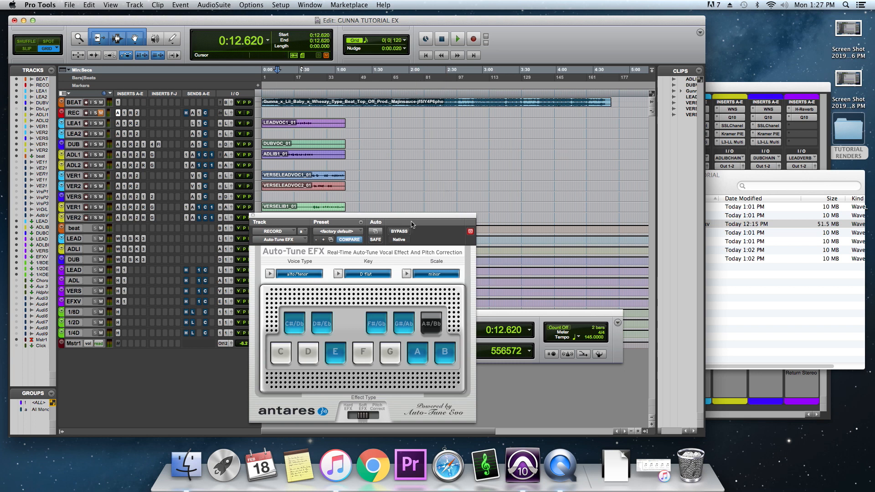
{"action": "left_click_drag", "start_coordinate": [410, 216], "coordinate": [520, 157]}
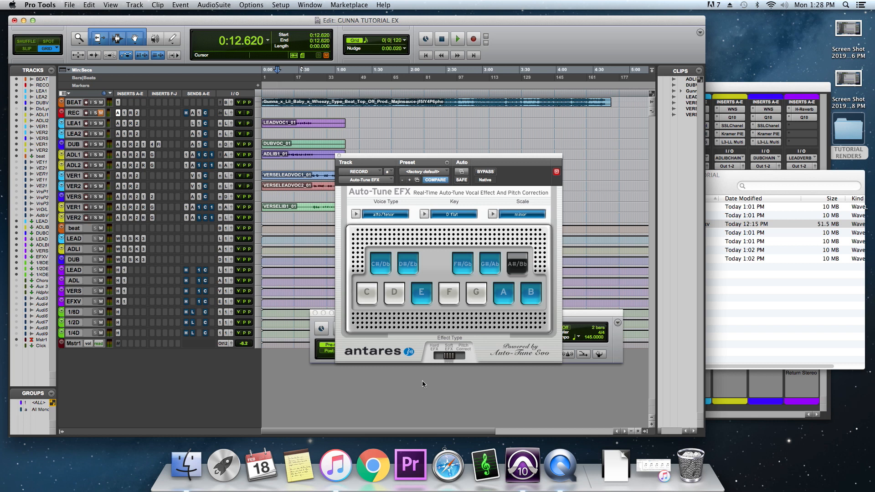
{"action": "left_click", "coordinate": [338, 156]}
Play the full mix from the start of the session to about 1:06 and stop playback
{"action": "key", "text": "Return"}
{"action": "key", "text": "space"}
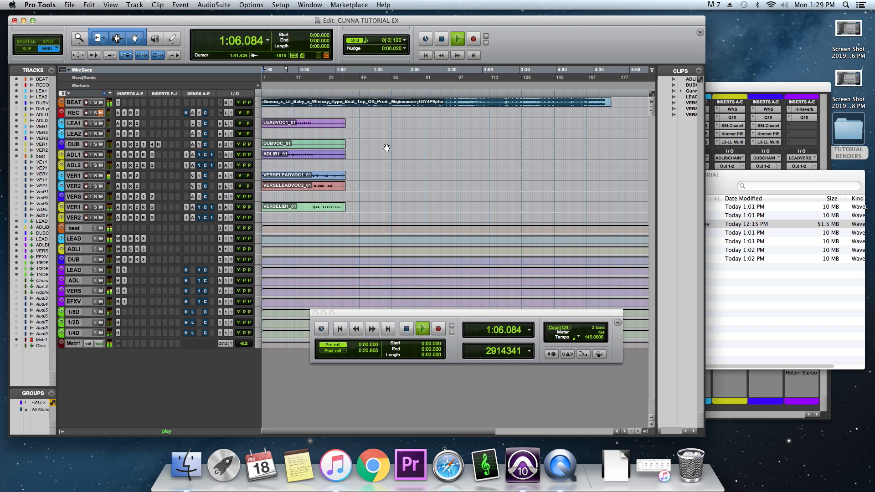
{"action": "key", "text": "space"}
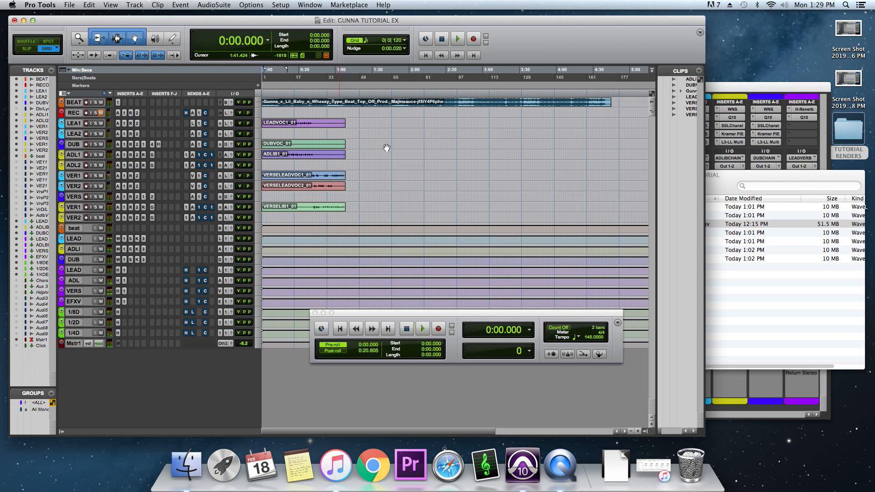